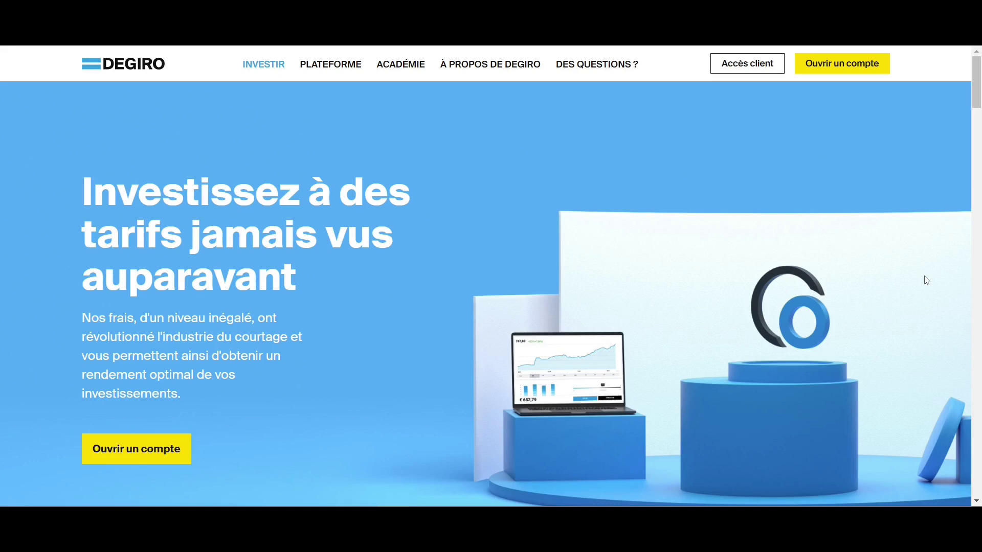
Step: Examine the stock fee comparison between DEGIRO and other brokers on the pricing page
scroll(927, 280, down, 12)
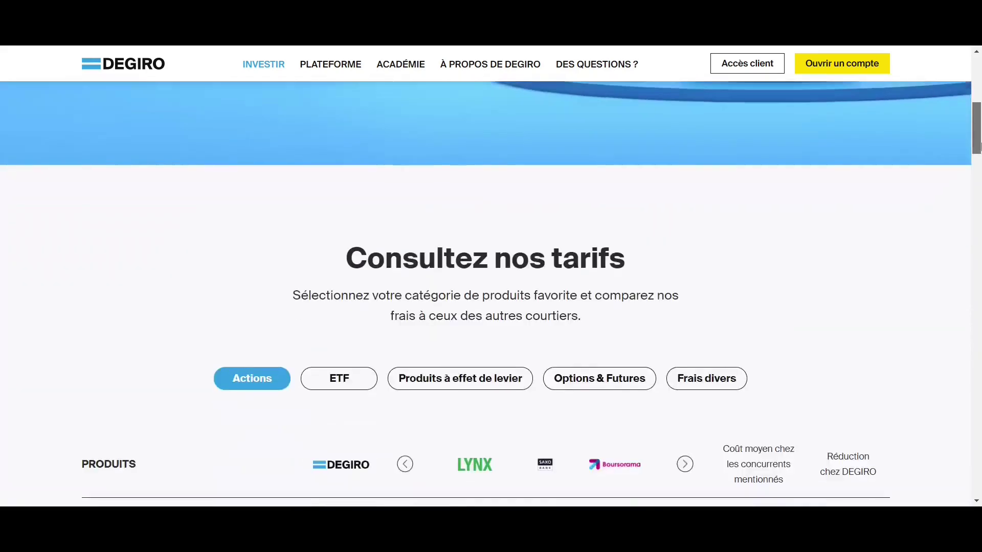
scroll(979, 177, up, 1)
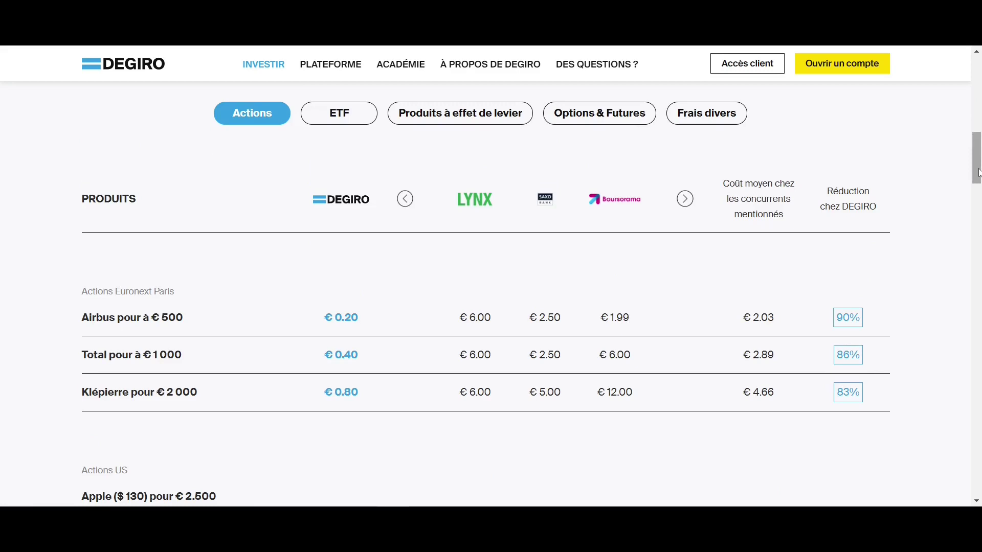
drag(978, 173, 702, 144)
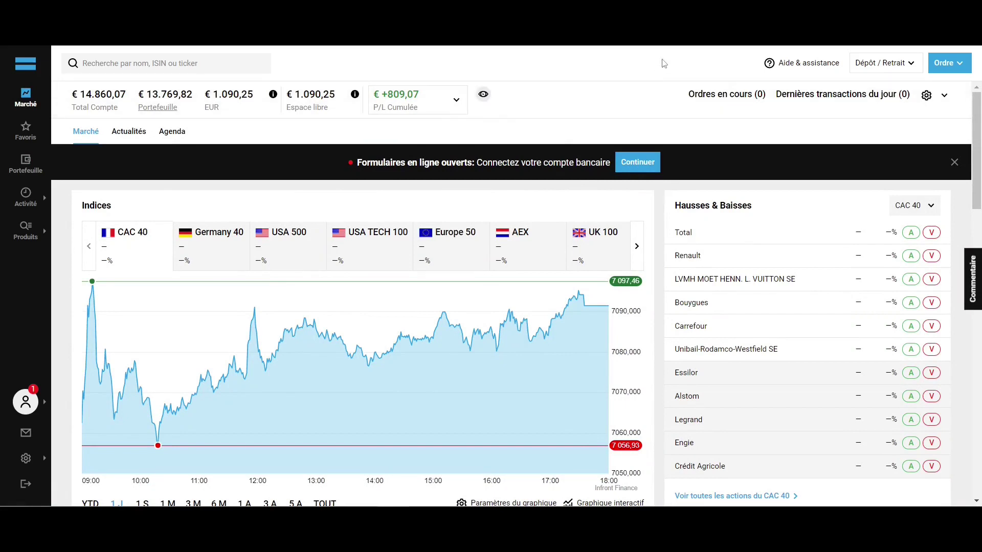
Step: Show the account's deposit and withdrawal options, and close them without choosing one
click(823, 69)
click(876, 67)
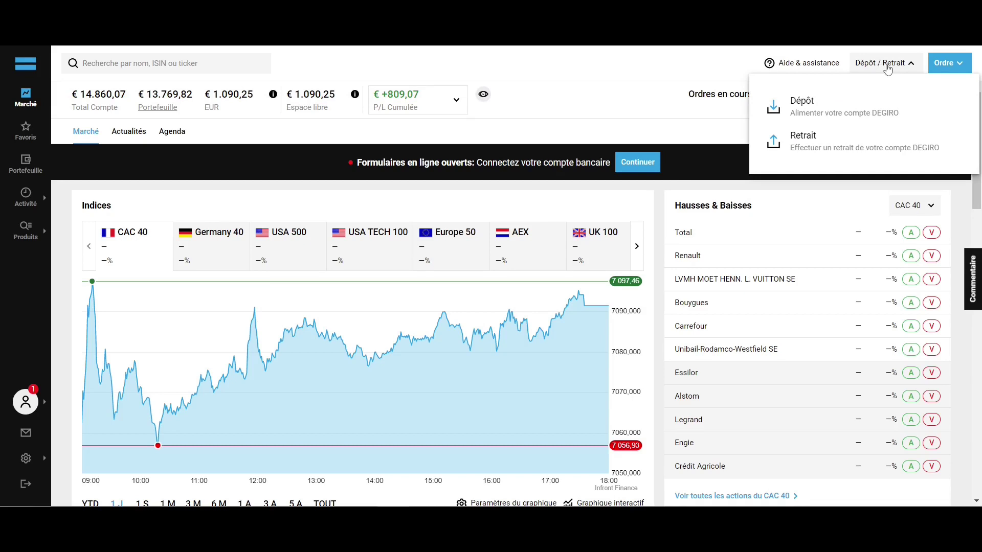
click(887, 66)
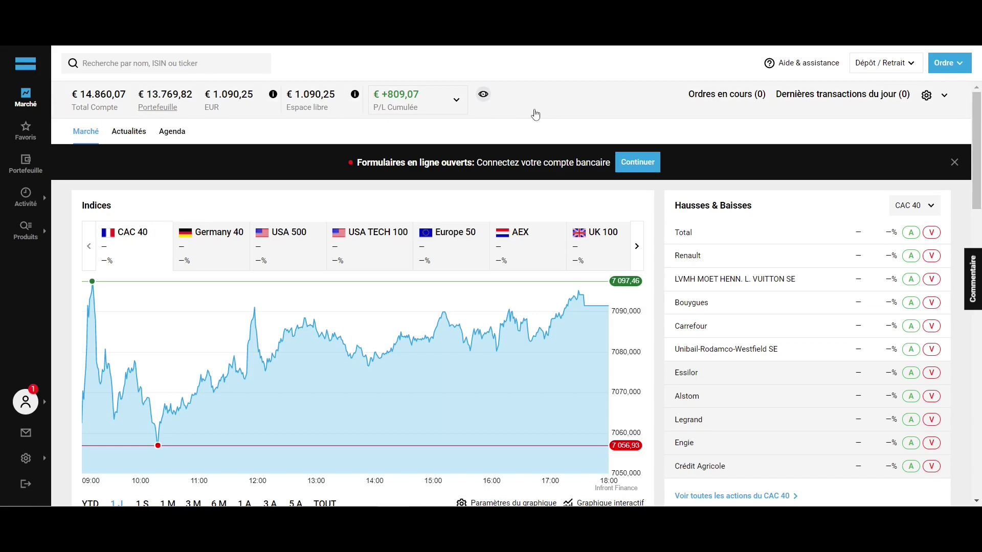
Step: Look through the news and agenda on the market overview and the products in the favourites list
scroll(654, 210, down, 5)
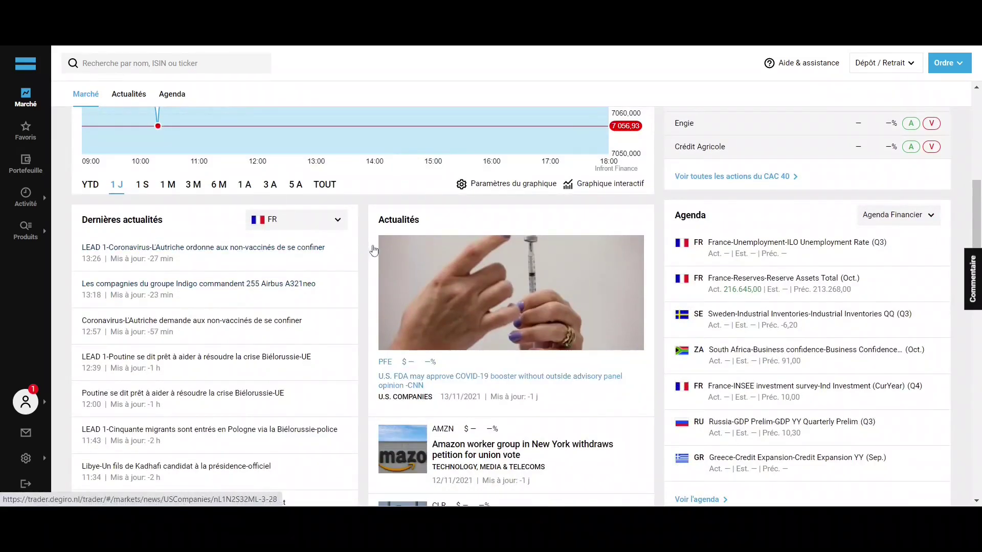
scroll(357, 251, down, 5)
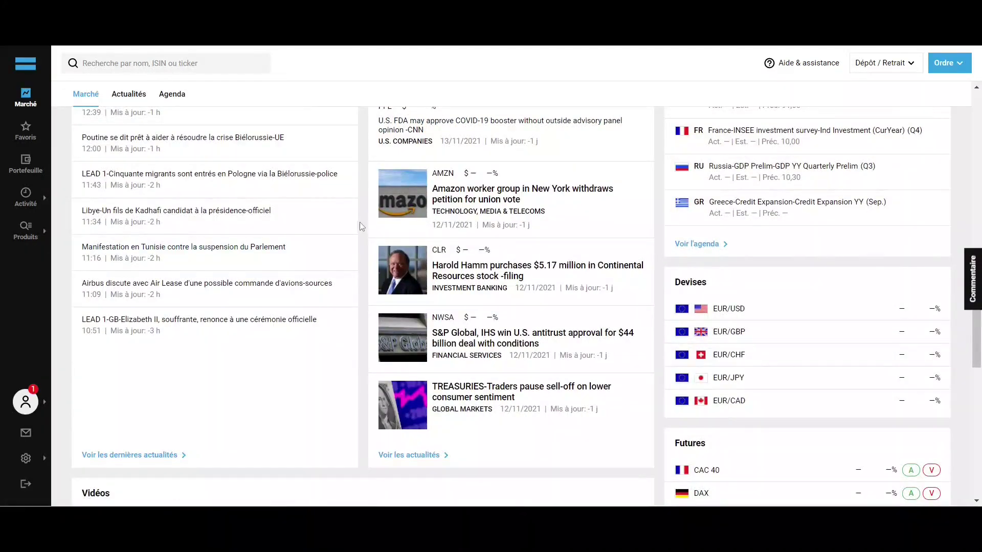
click(26, 131)
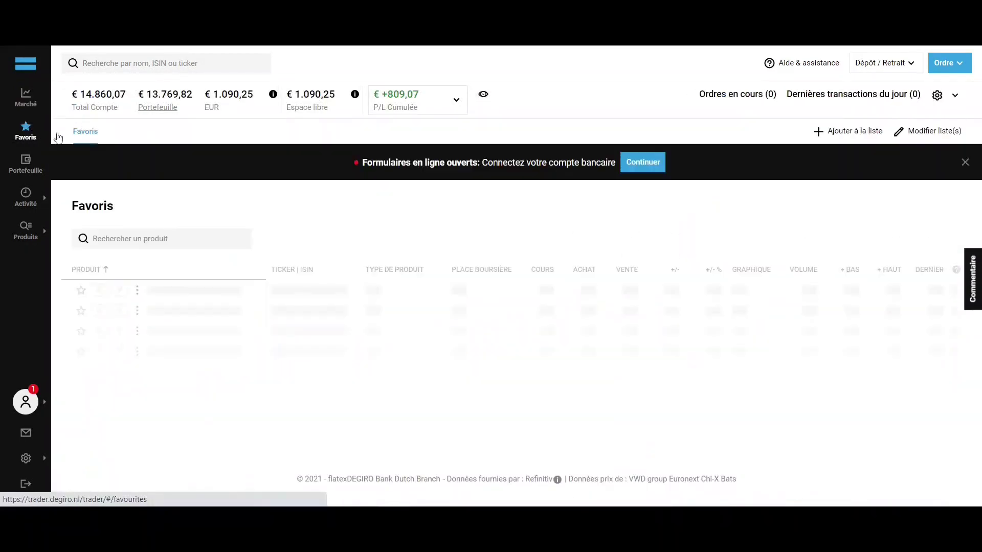
scroll(280, 200, down, 3)
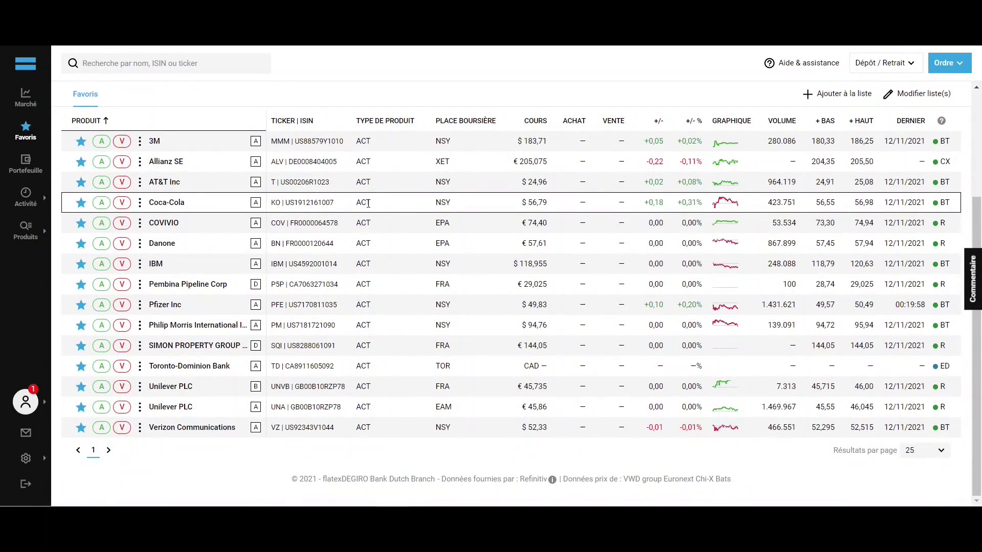
scroll(368, 203, up, 3)
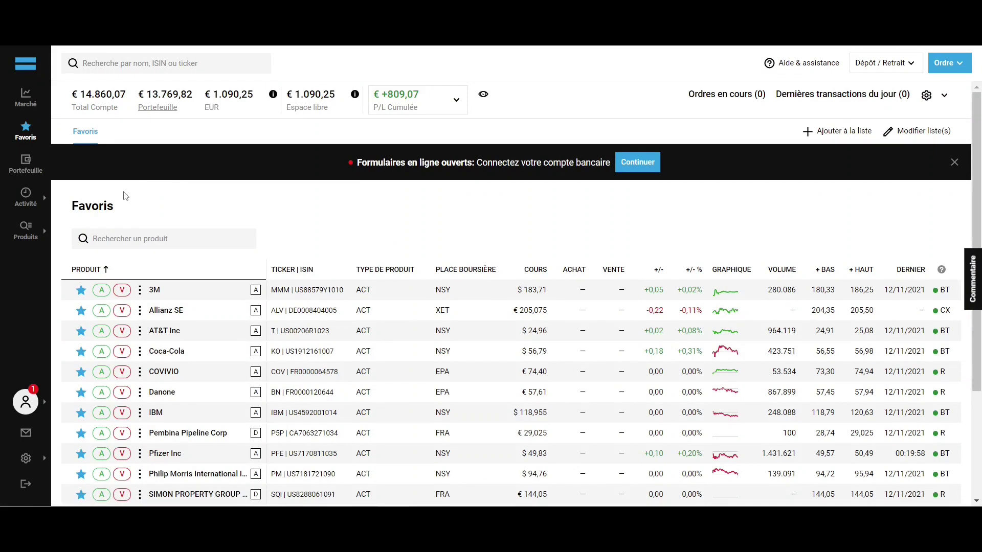
Step: Display the list of all French stocks from the product catalogue
mouse_move(22, 239)
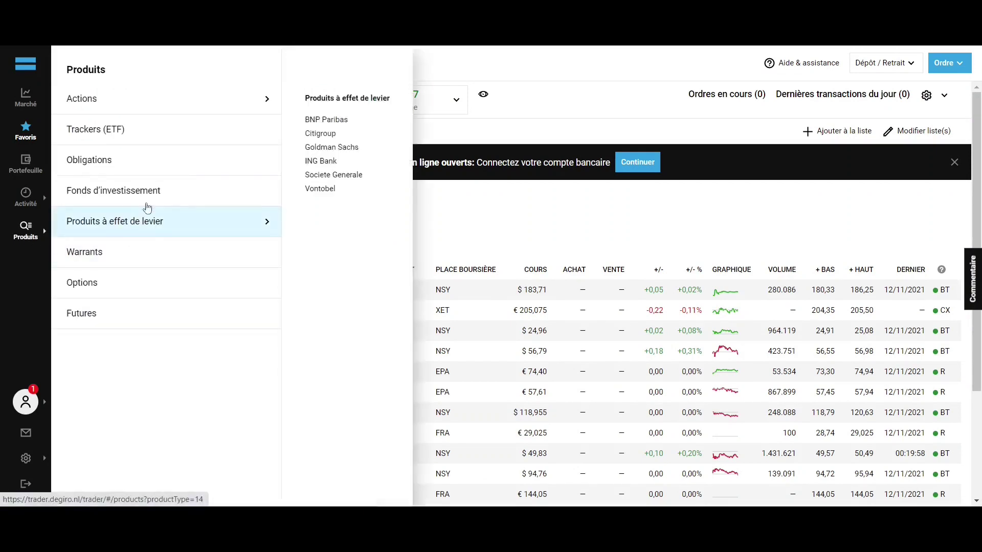
mouse_move(175, 100)
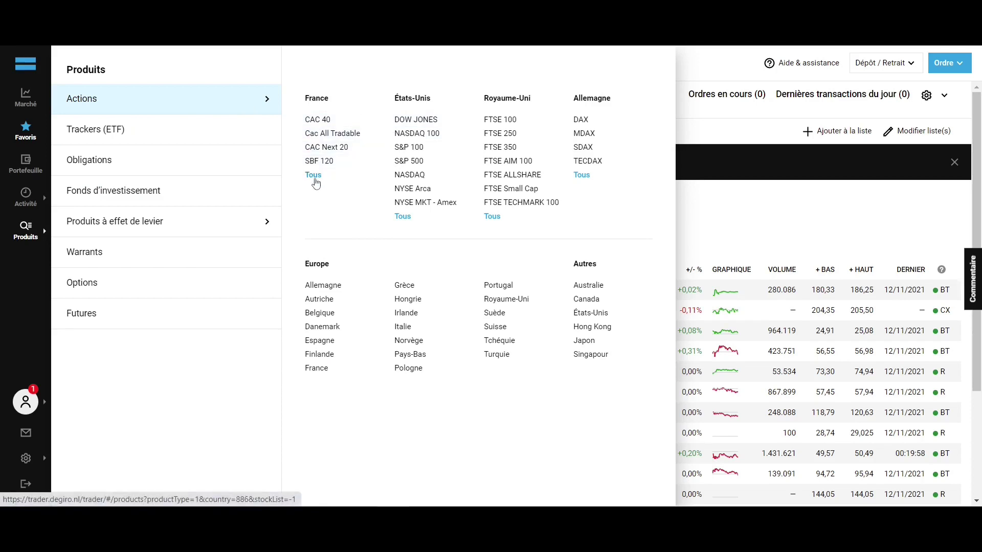
click(313, 175)
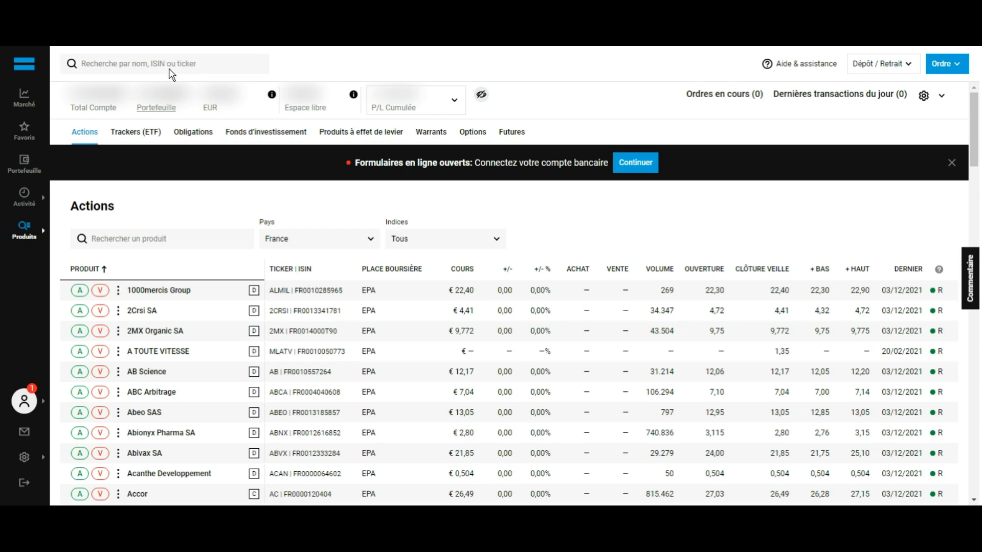
Step: Search for the stock JSA TECHNOLOGY and open its product page
click(183, 72)
text(JSA TECHNOLOGY)
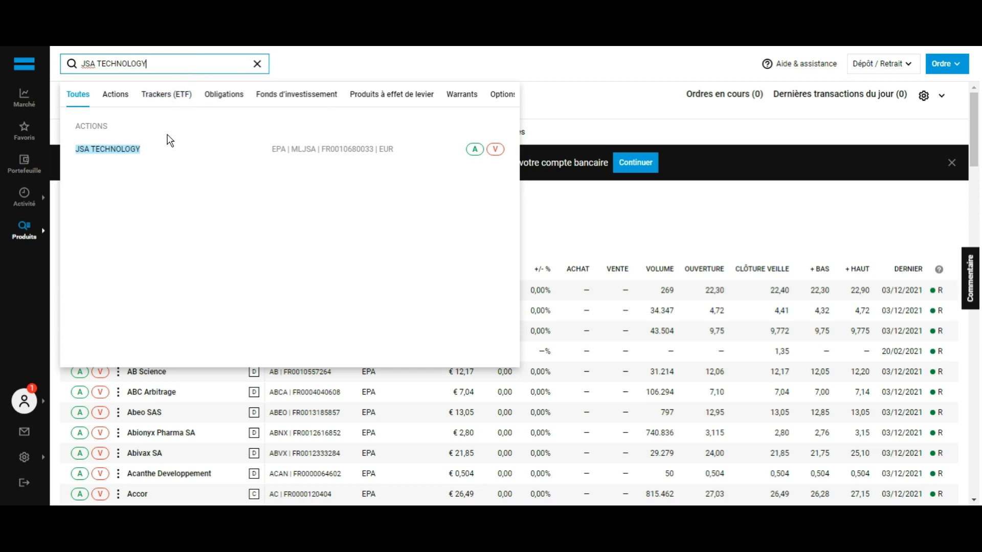
click(170, 160)
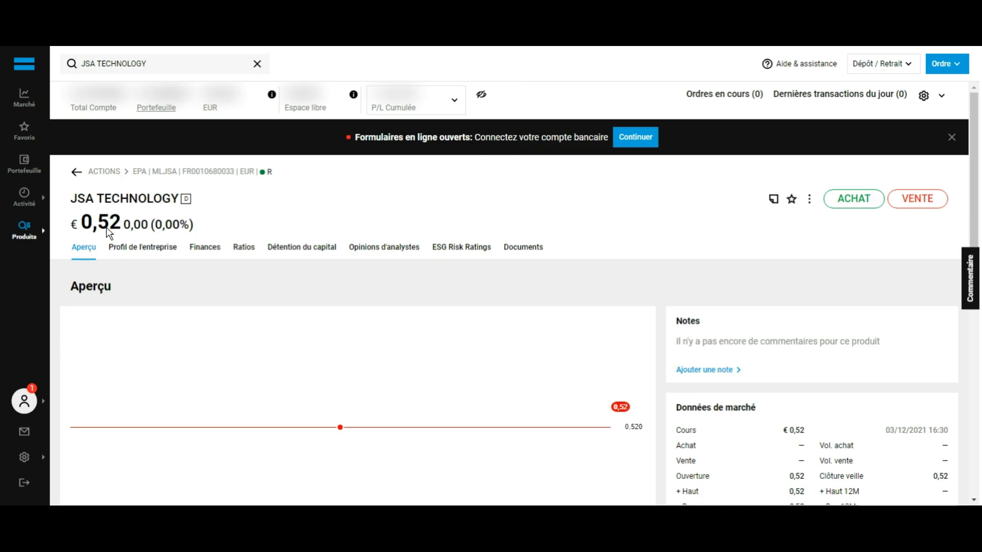
Step: Examine JSA TECHNOLOGY's overview and financial data, and return to the overview
scroll(107, 229, down, 1)
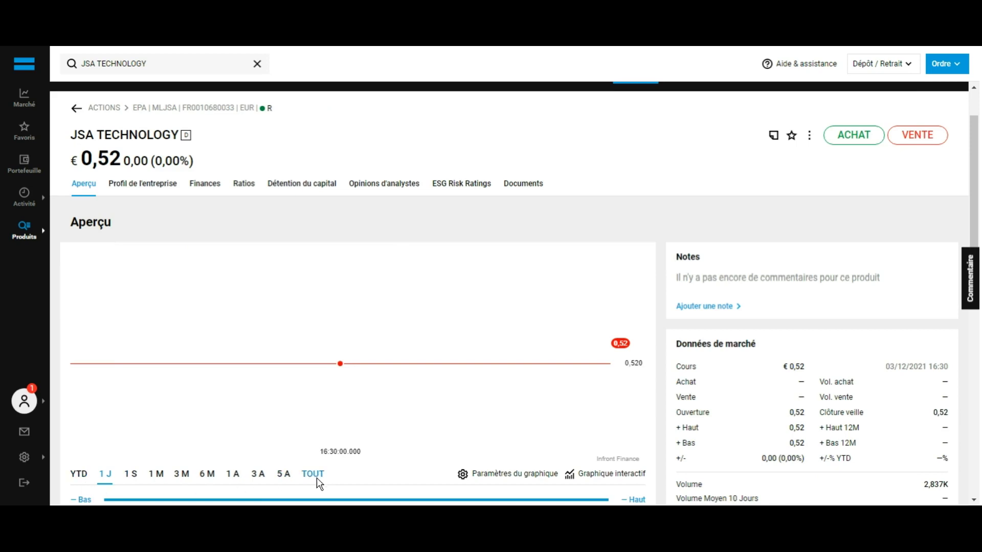
scroll(298, 375, down, 4)
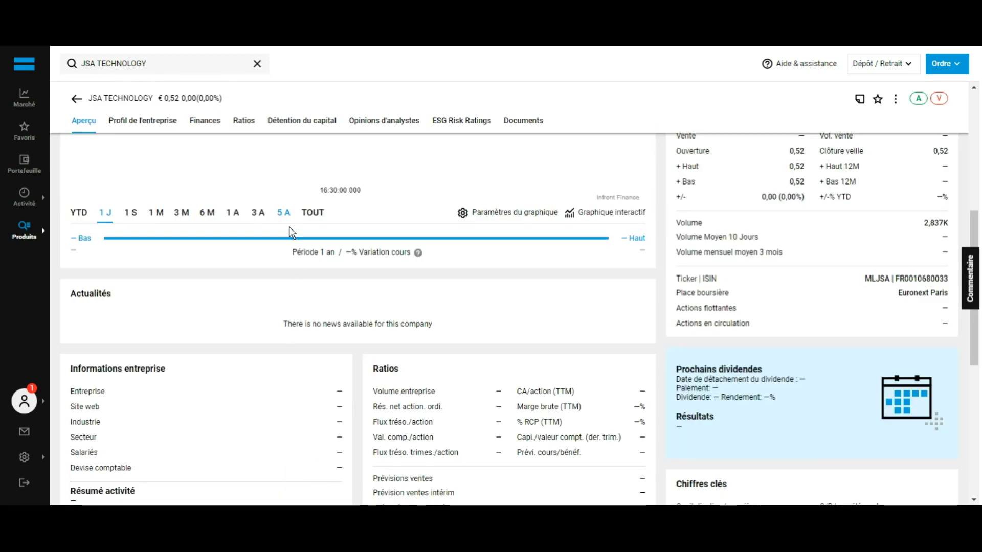
scroll(290, 230, up, 3)
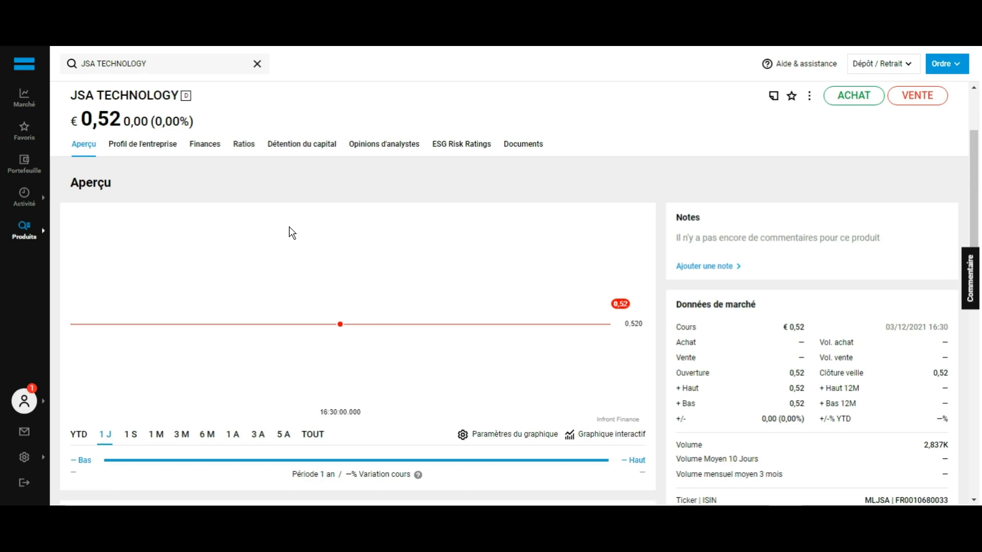
click(213, 150)
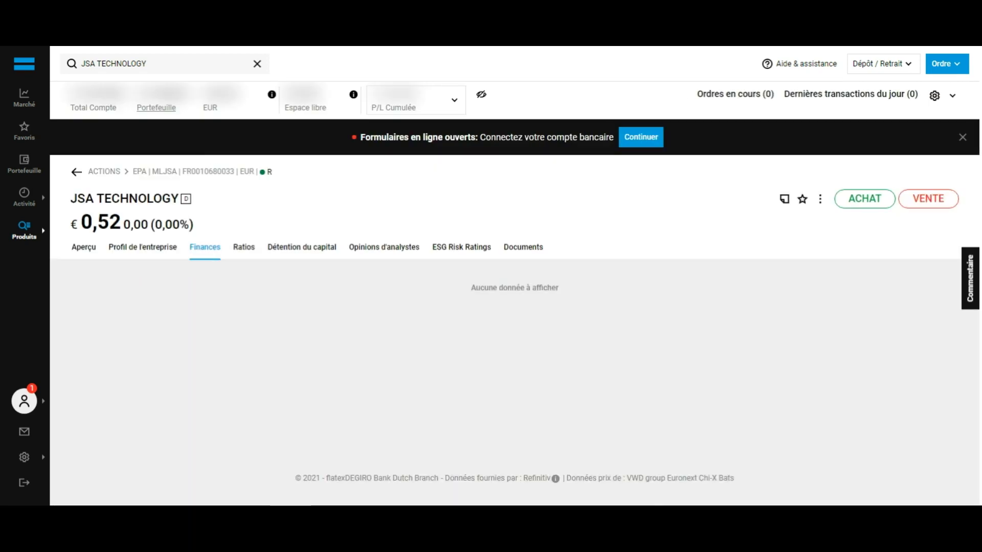
click(91, 256)
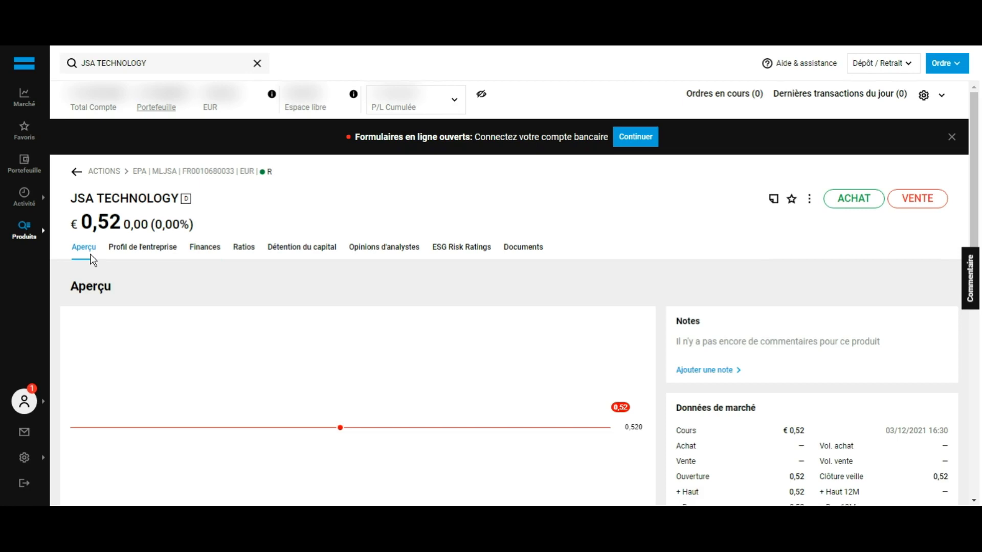
Step: Prepare an at-market (Au marché) buy order for 1 JSA TECHNOLOGY share and close the order form
click(864, 201)
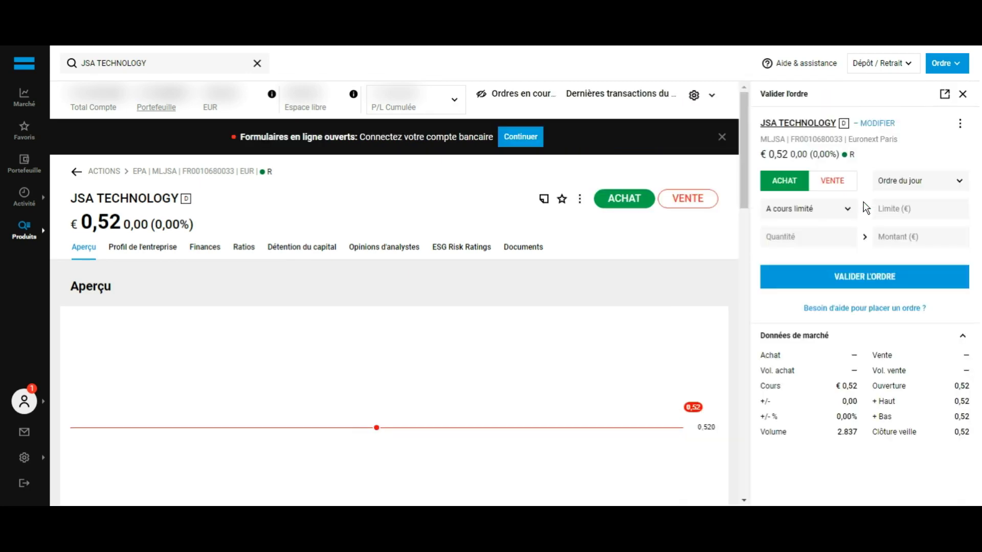
click(821, 213)
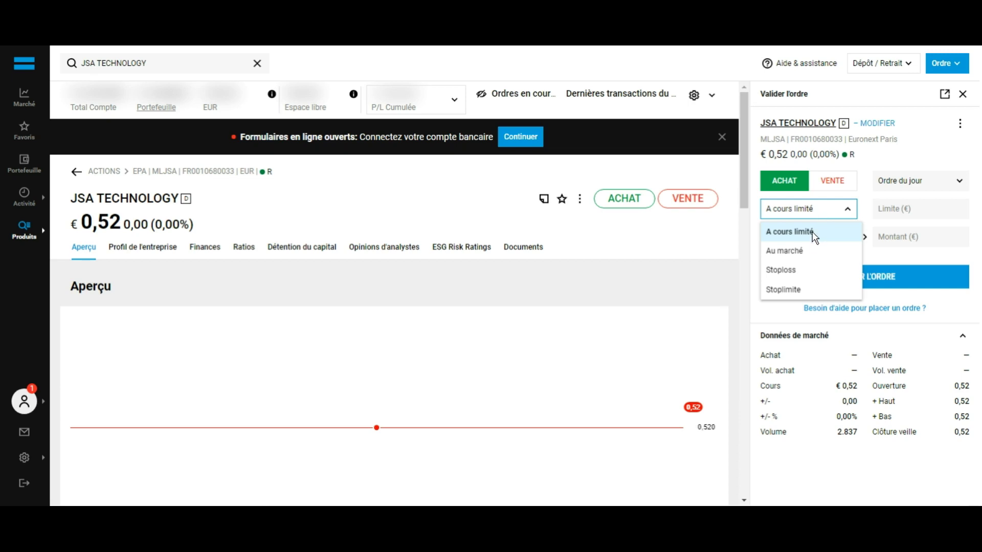
click(812, 254)
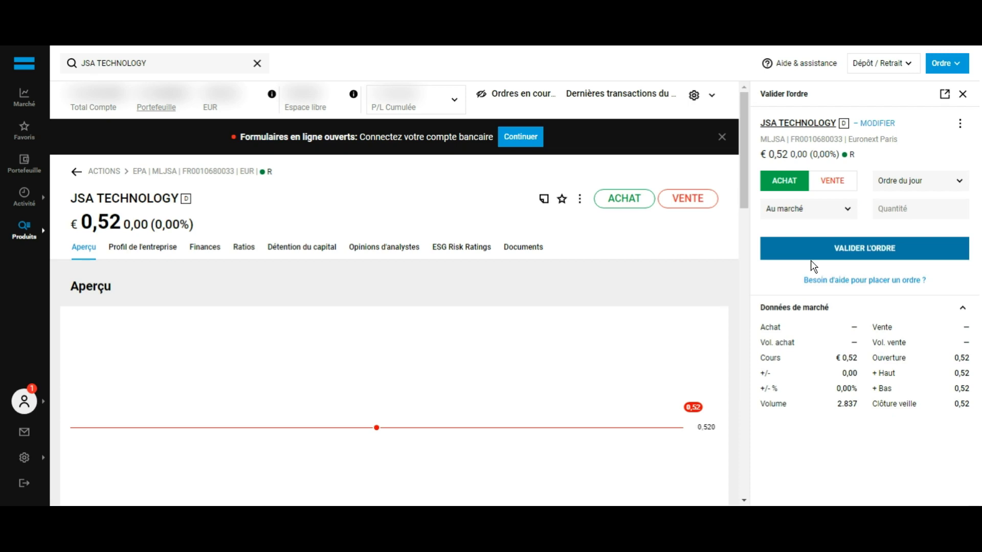
click(935, 213)
text(1)
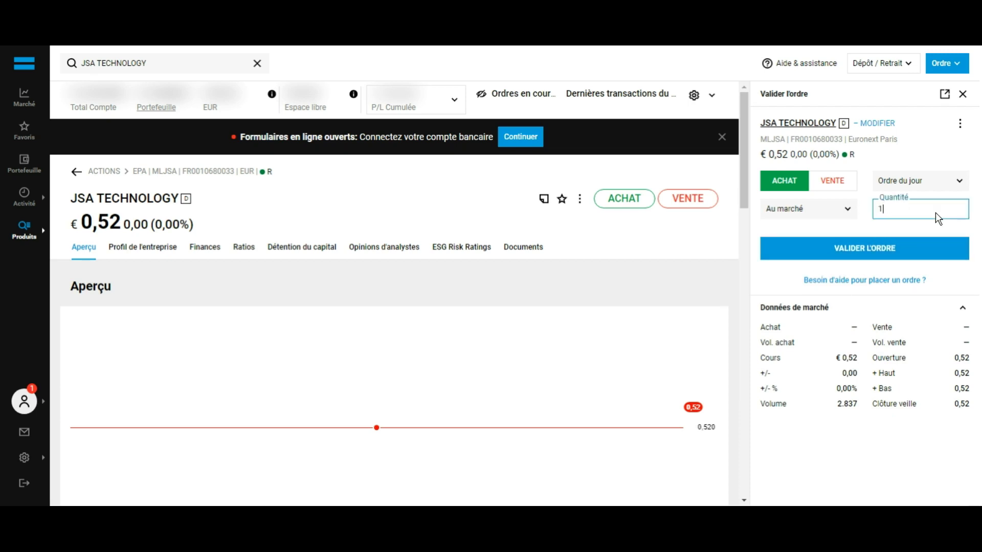
click(835, 254)
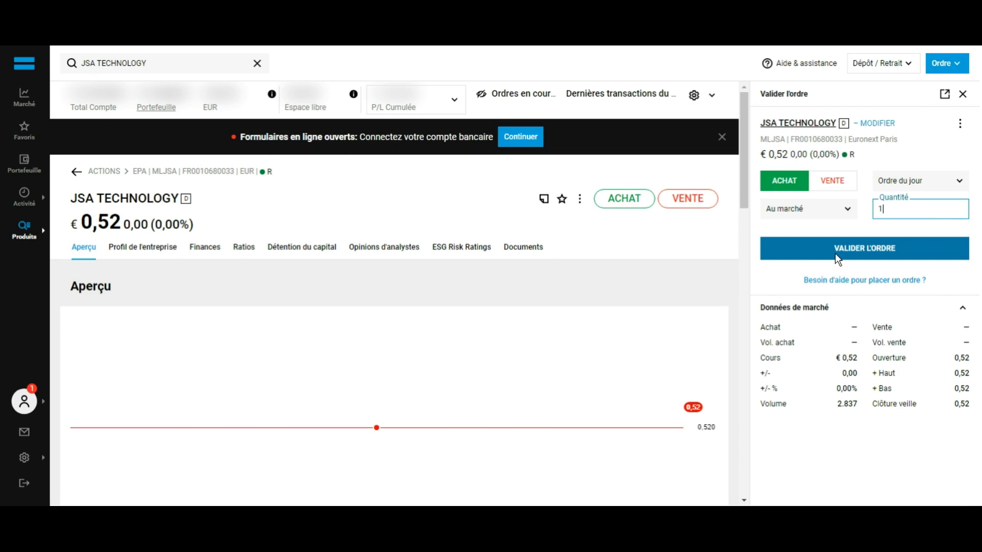
click(962, 94)
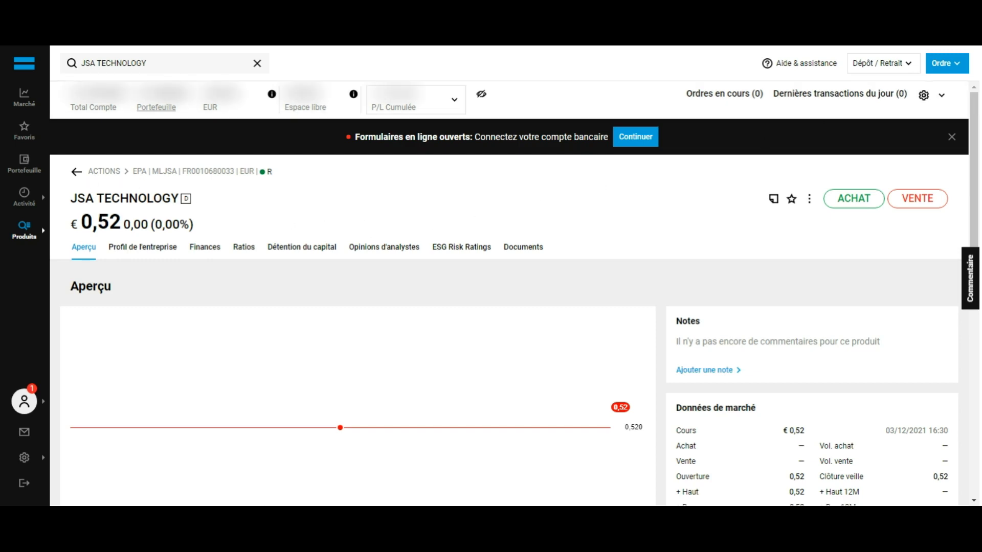
Step: Review the portfolio's open positions, the cash compensation and the upcoming dividends
click(26, 178)
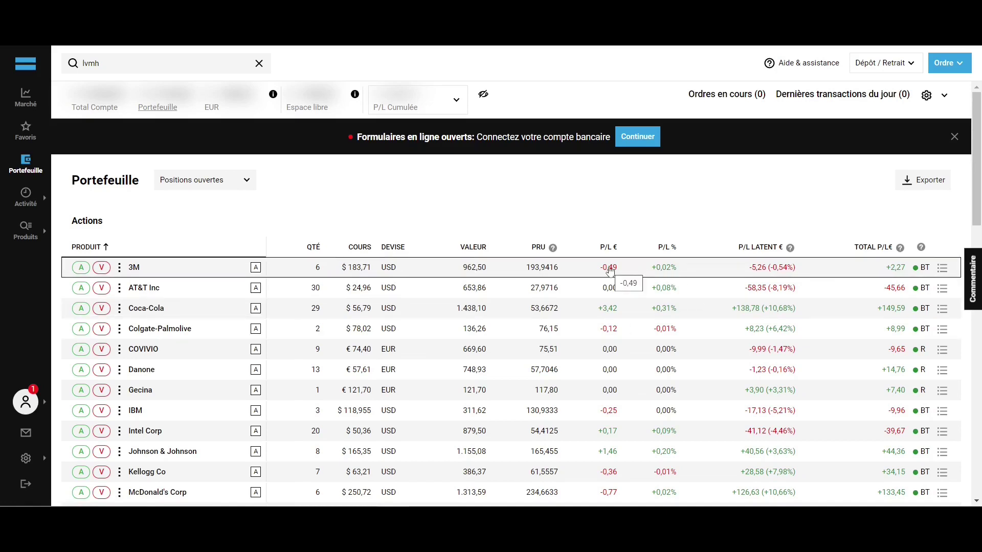
scroll(663, 249, down, 8)
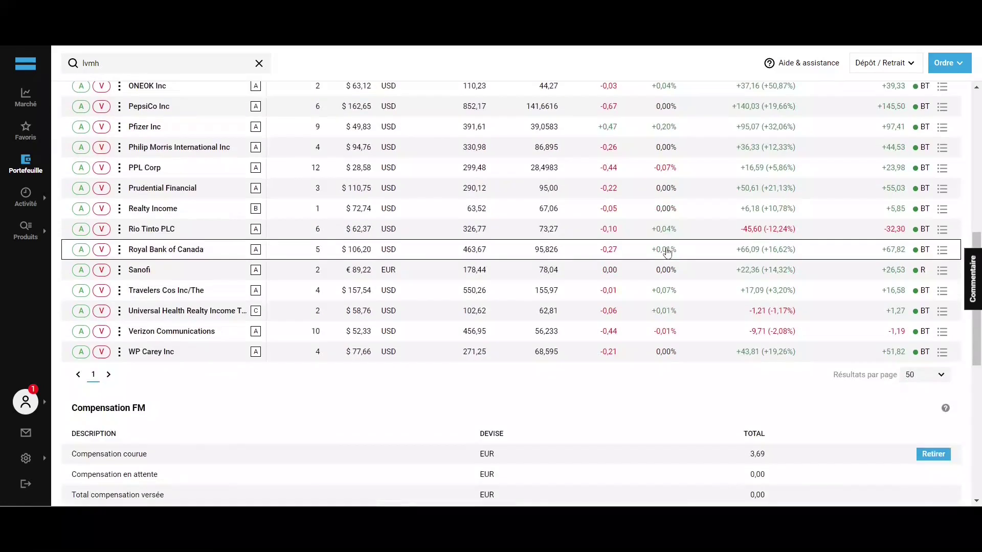
scroll(667, 251, down, 7)
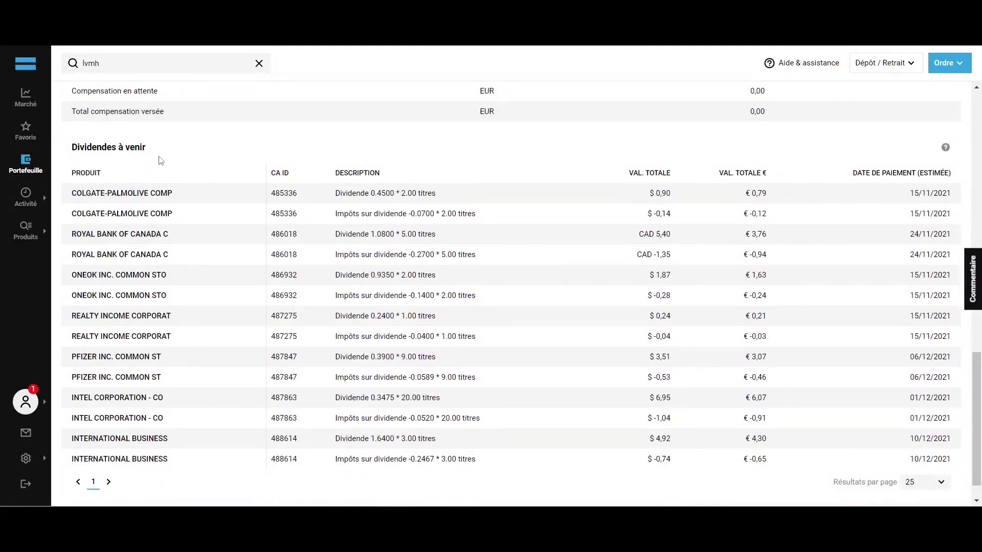
scroll(161, 160, up, 15)
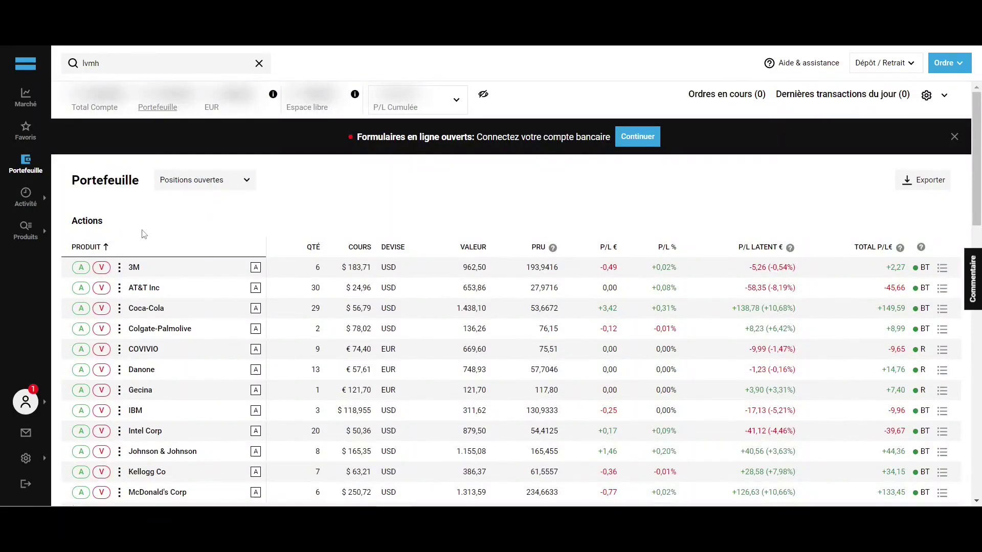
Step: Fill in a sell order for the 3M position, at market price (Au marché) with quantity 1
click(103, 269)
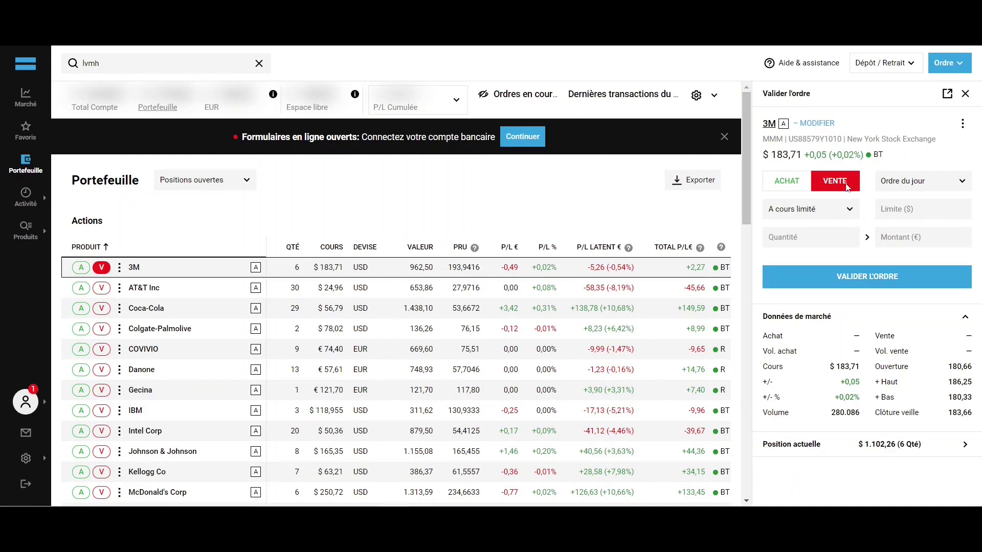
click(837, 214)
click(817, 251)
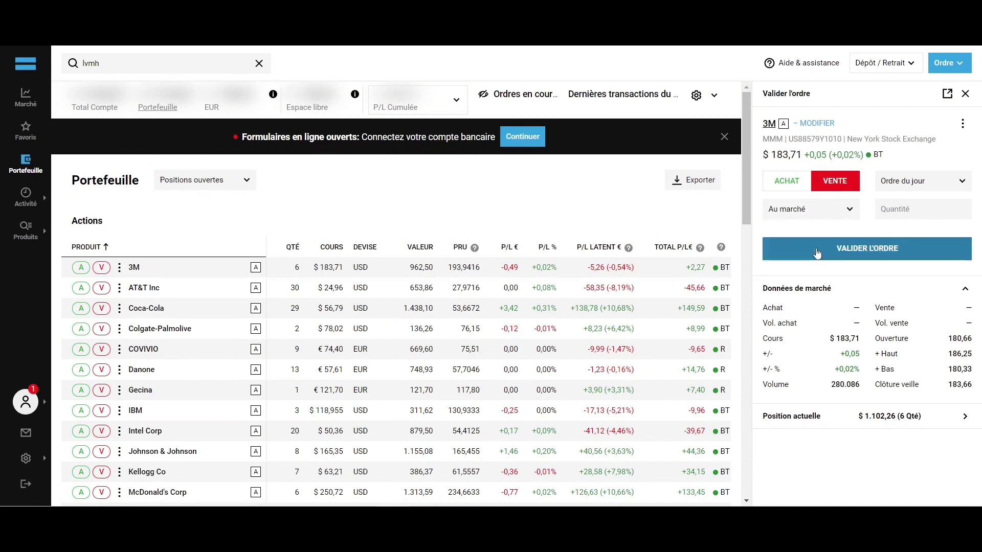
click(902, 209)
text(1)
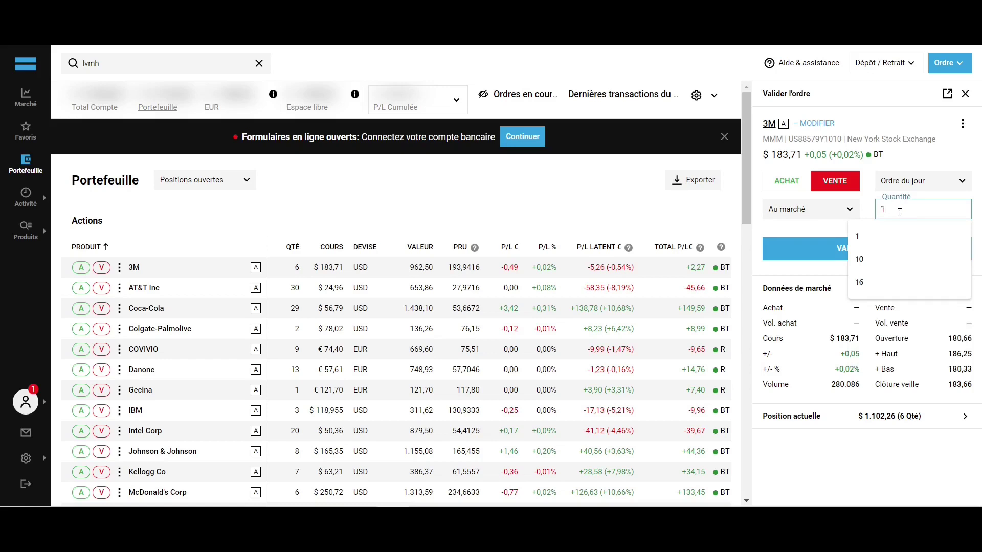
click(869, 206)
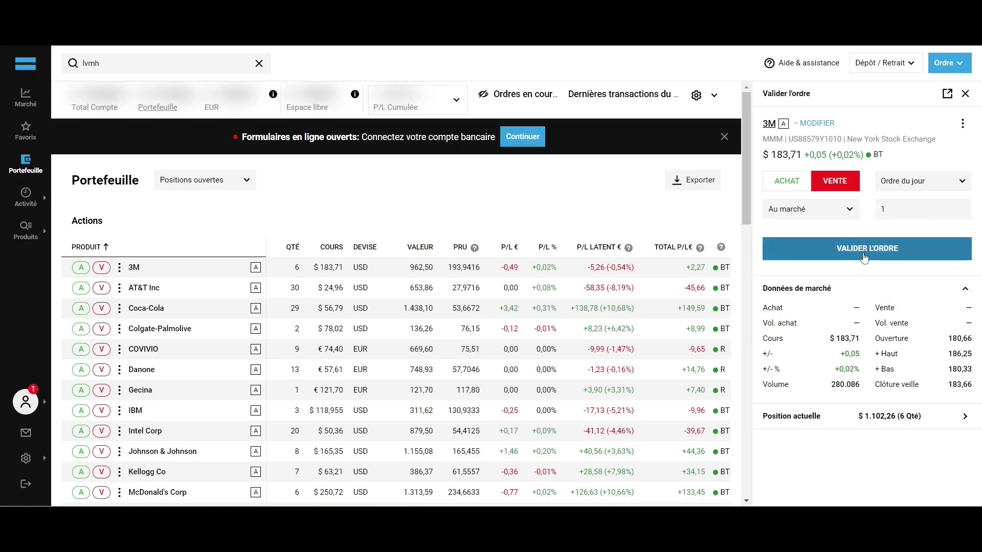